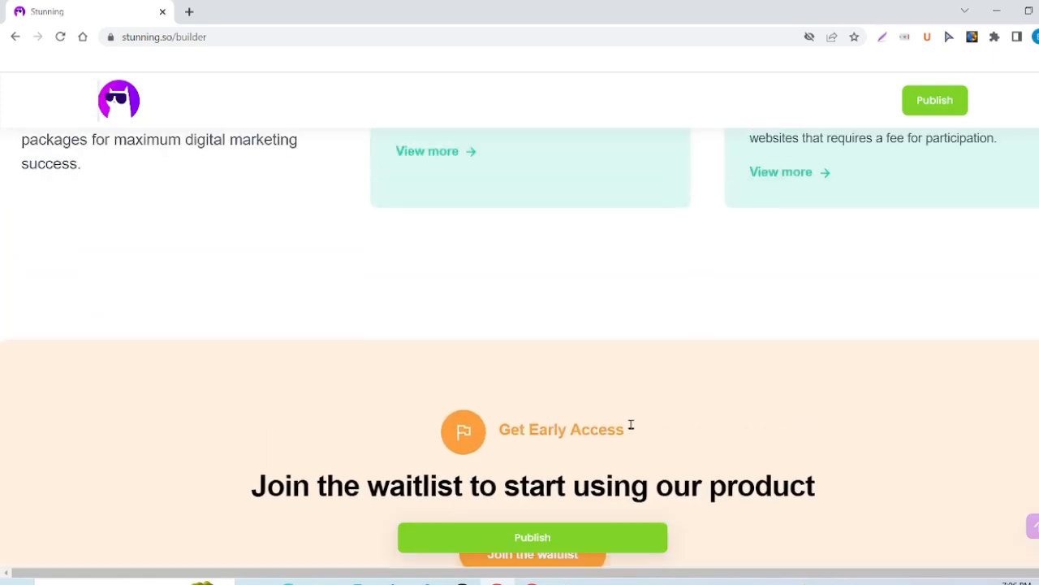
scroll(631, 424, up, 4)
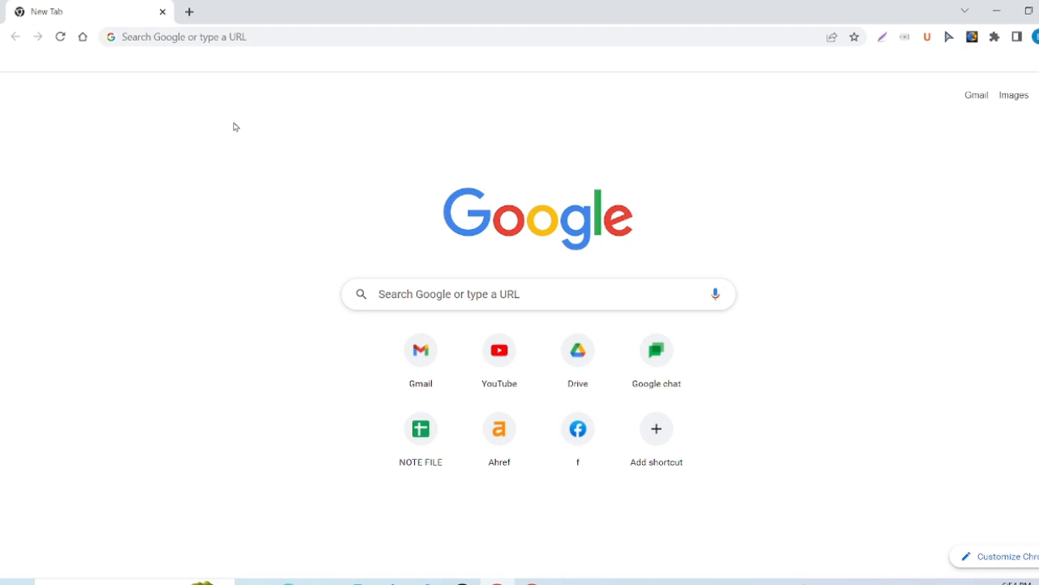
Load stunning.so in the new Chrome tab.
click(208, 36)
text(stunn)
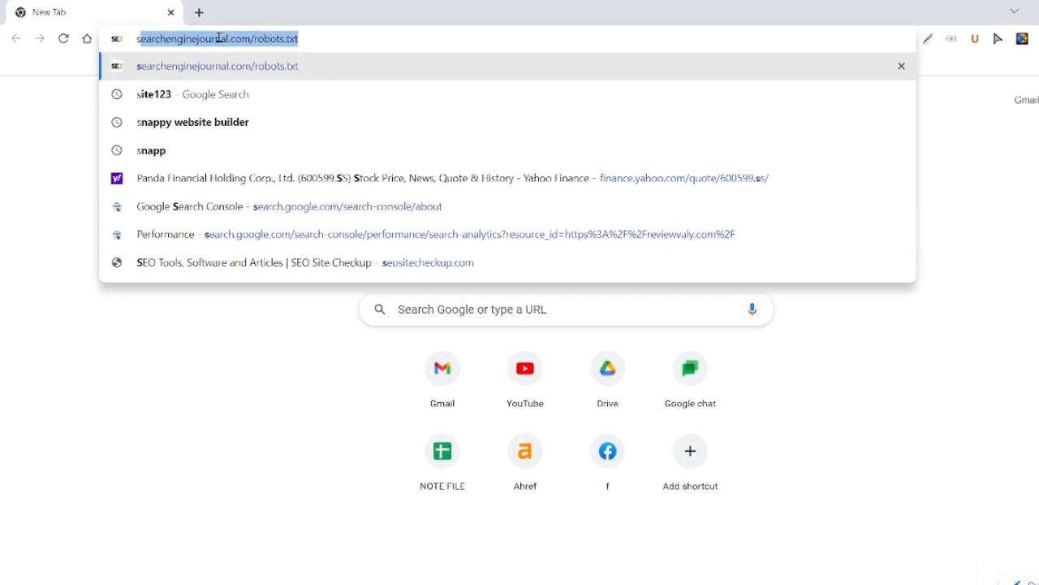
text(in)
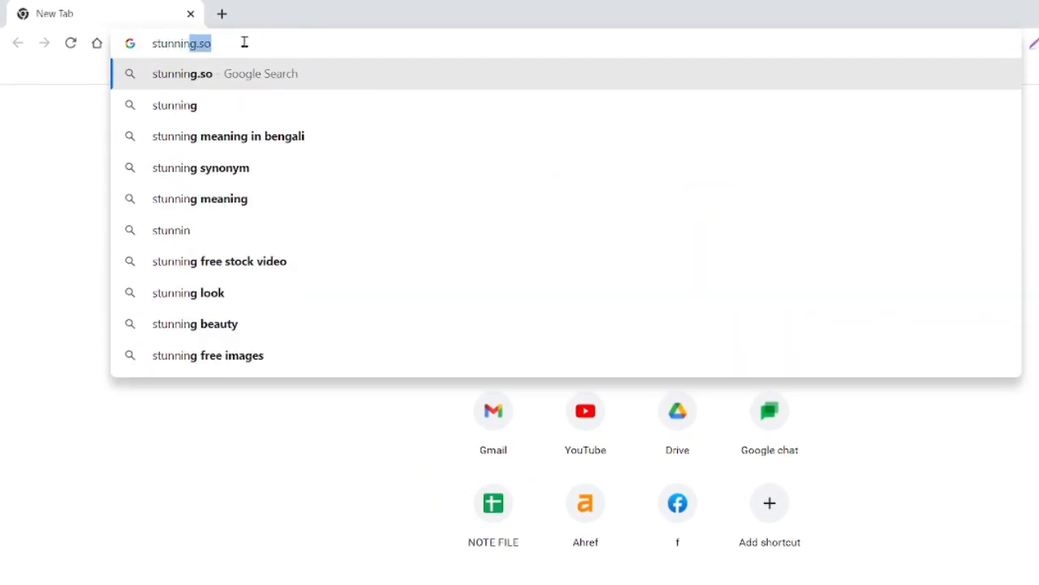
text(g.so)
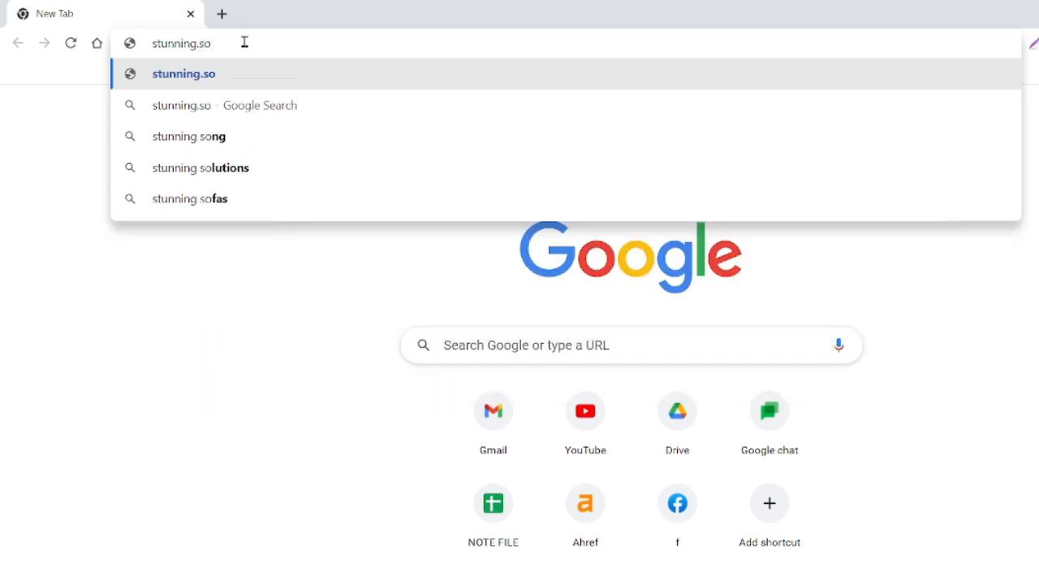
key(Return)
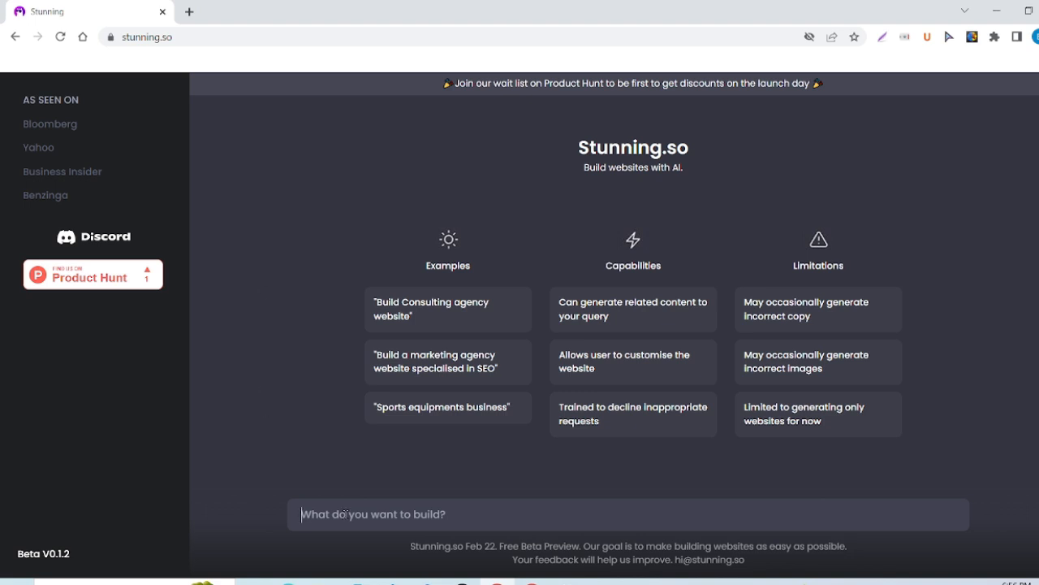
Submit the request 'I need to build Digital Marketing Website' to the AI builder.
text(I need )
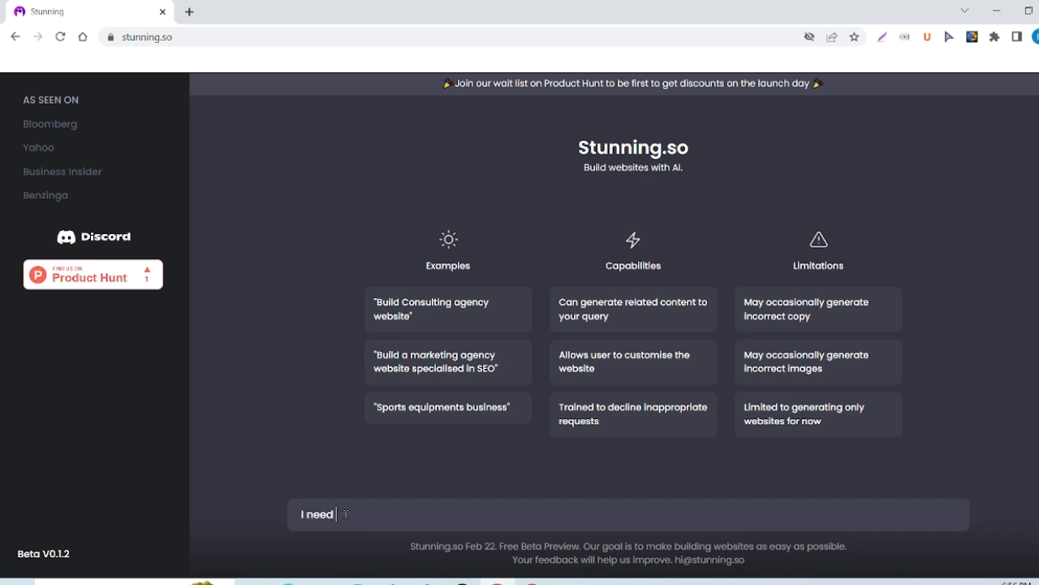
text(to build Digital M)
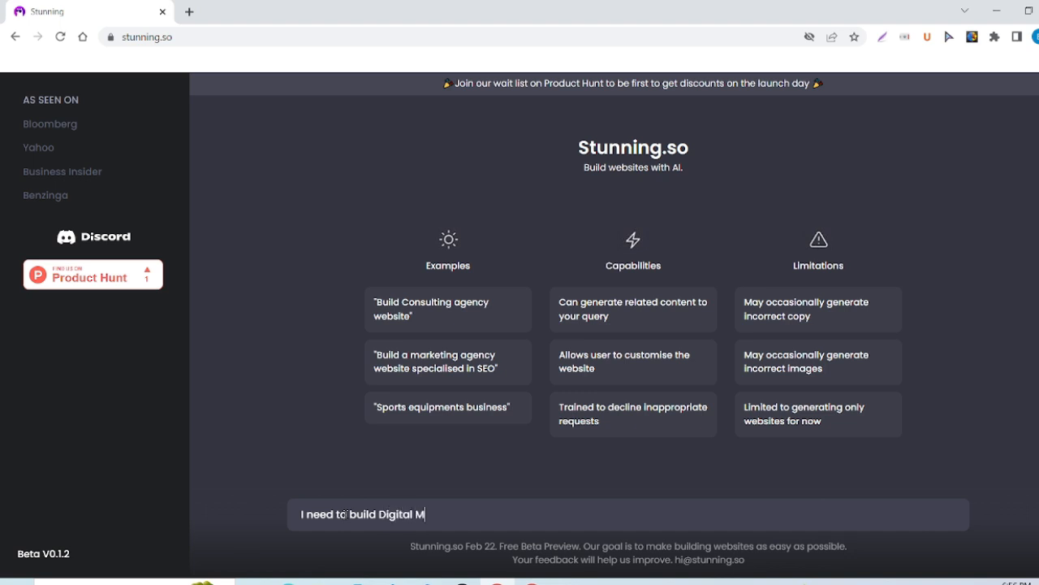
text(arketing Website)
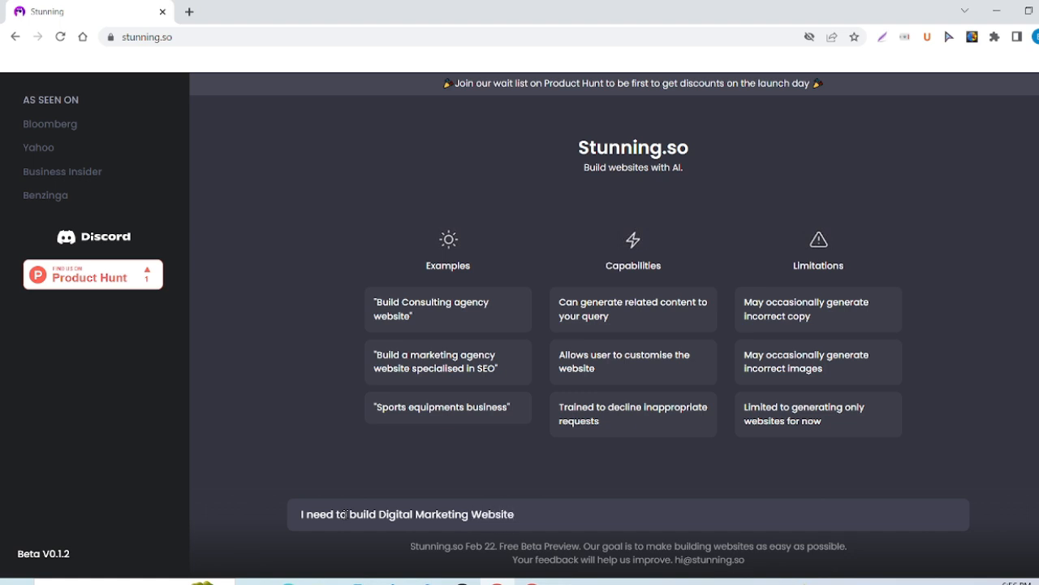
key(Return)
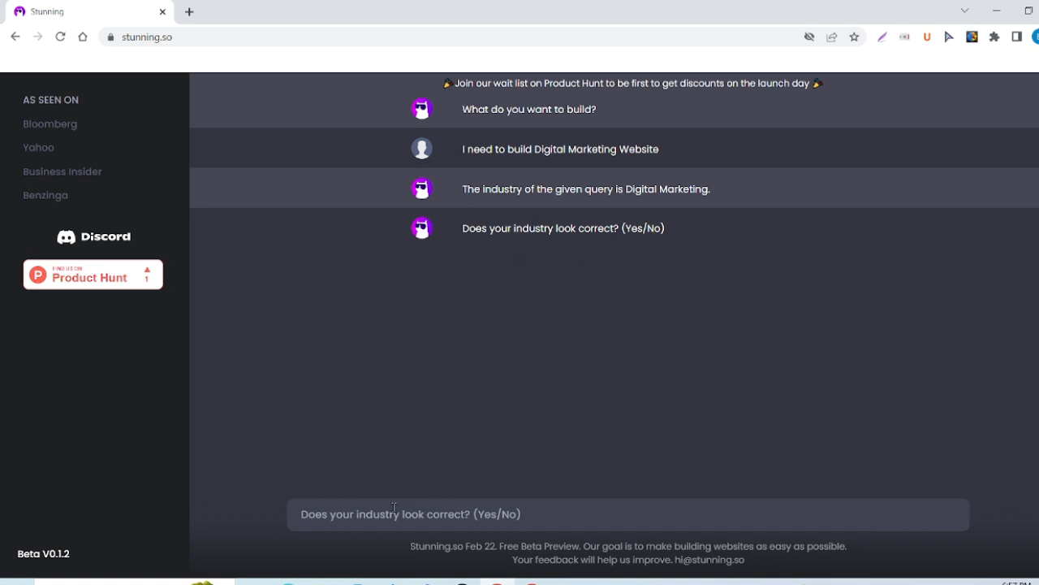
Answer 'Yes' to the detected industry and name the business 'WellBeing Digital Marketing Agency'.
text(Y)
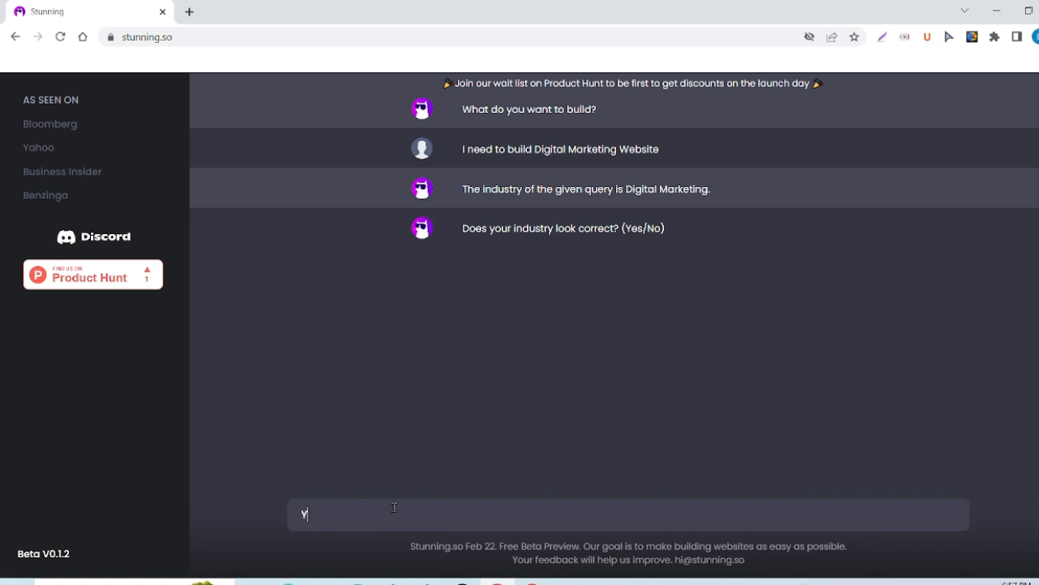
text(es)
key(Return)
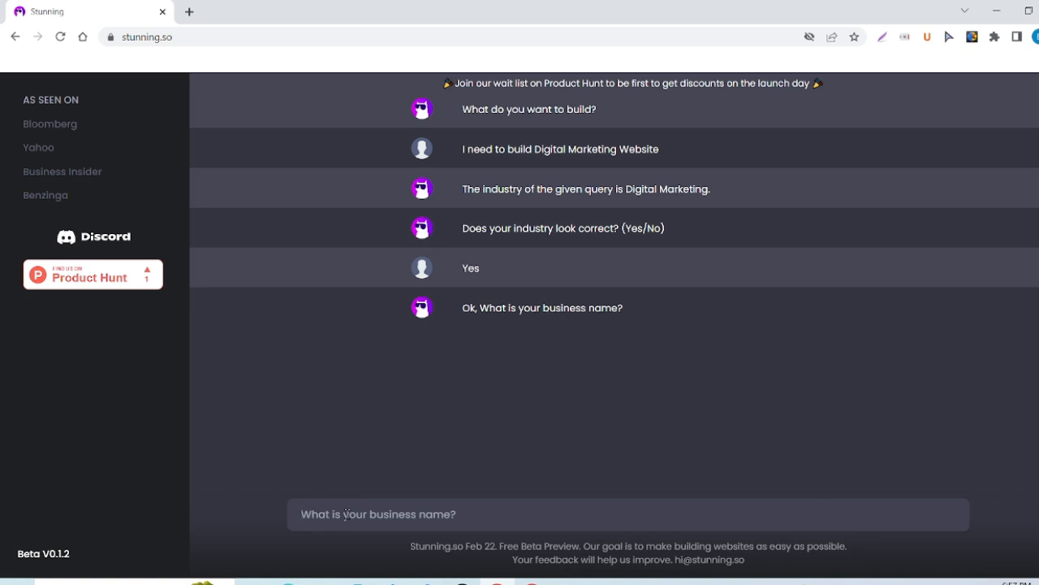
text(Well)
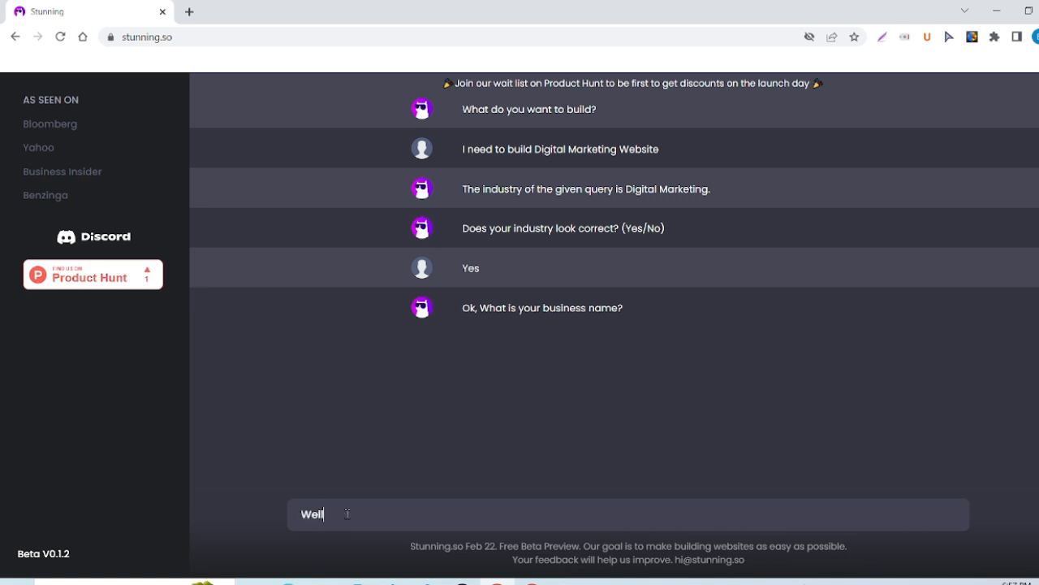
text(Being Digital Mar)
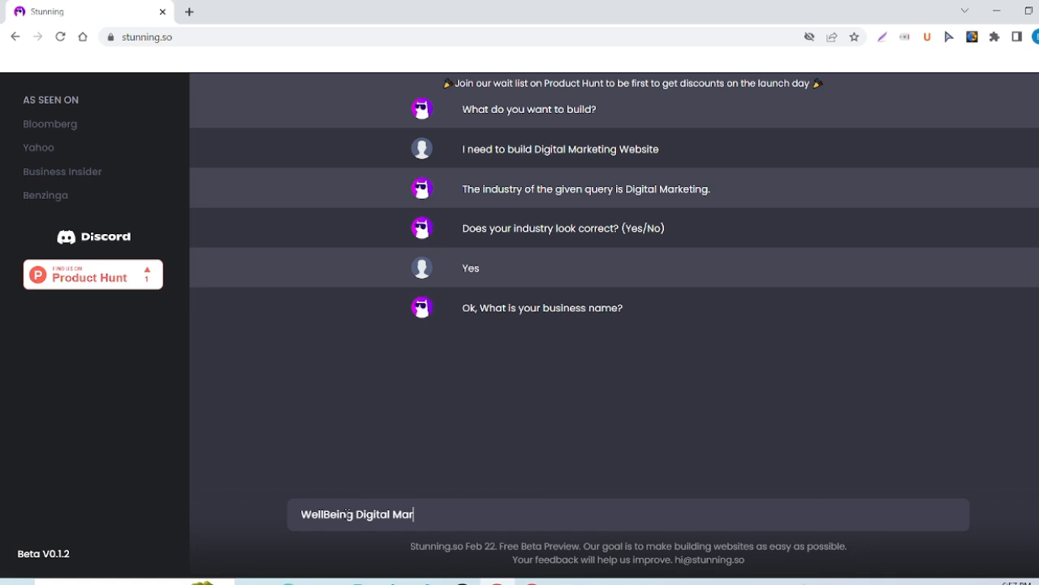
text(keting Agency)
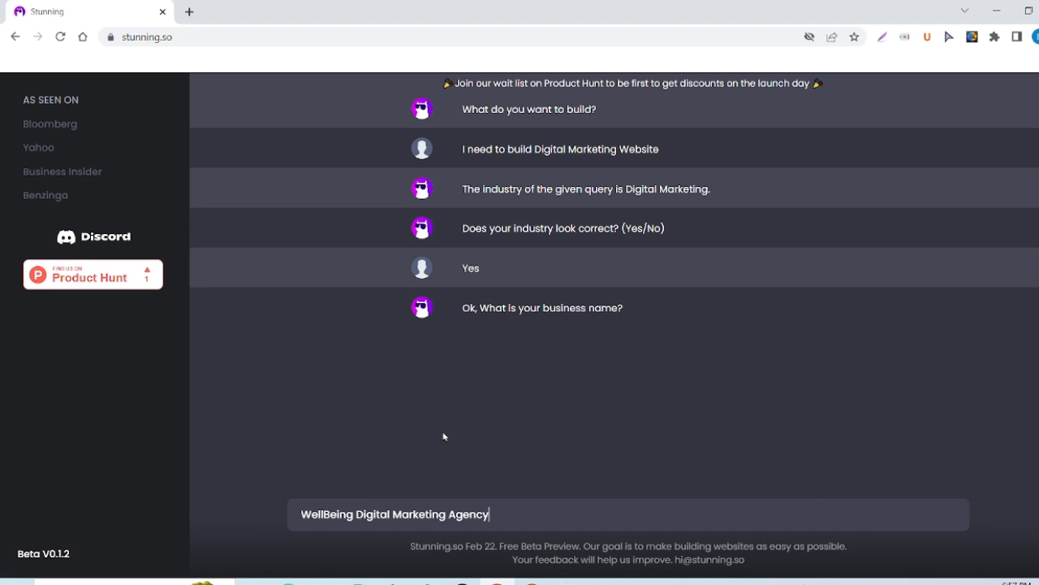
key(Return)
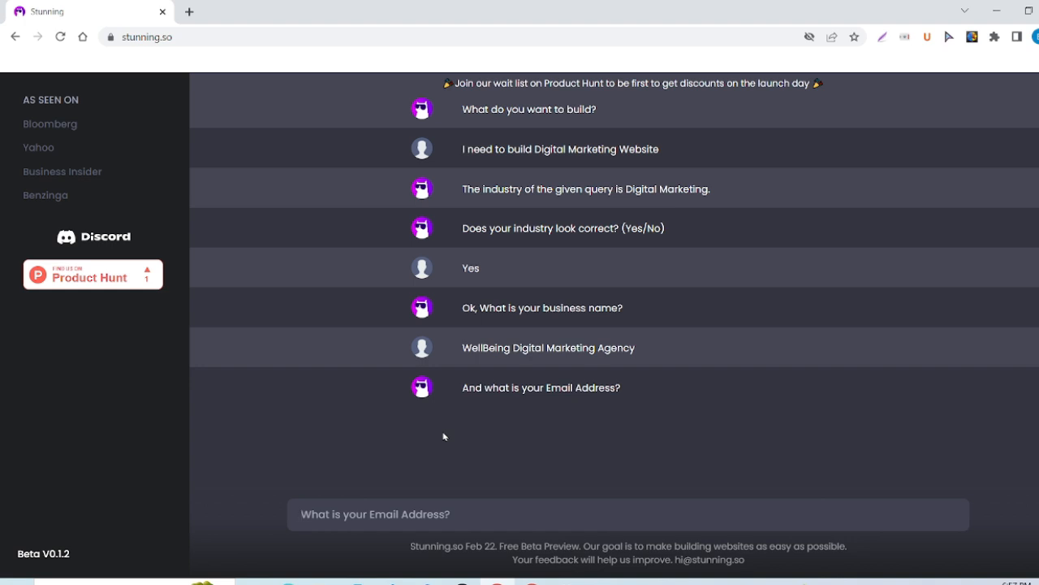
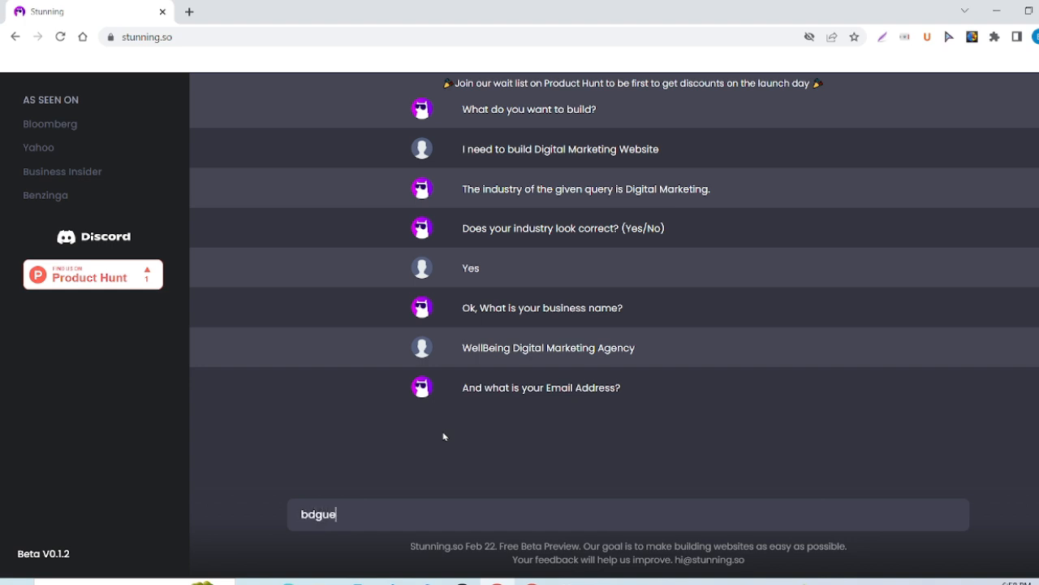
Enter the contact e-mail address in the chat to receive design theme suggestions.
key(Return)
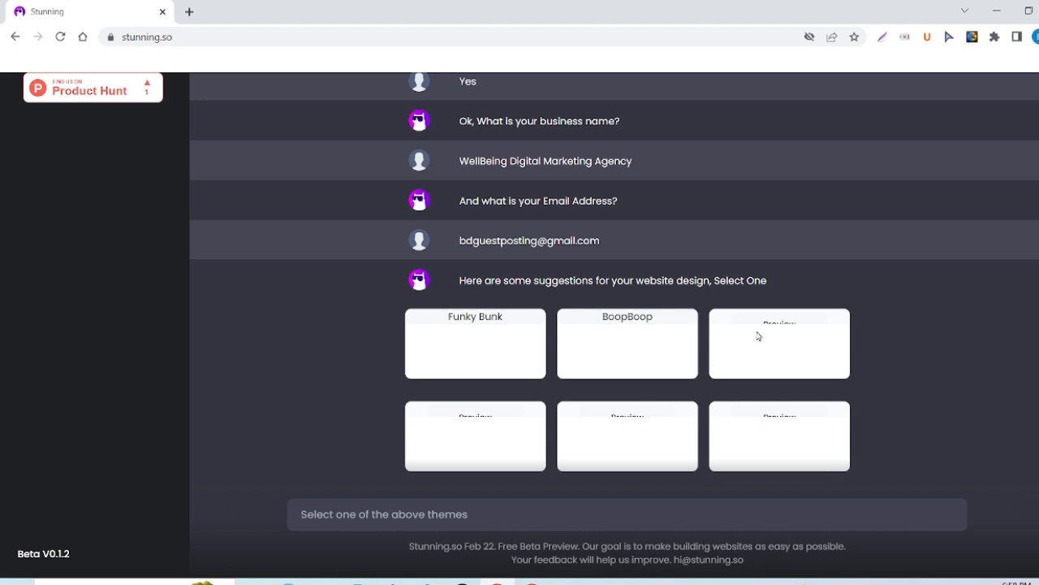
Select the Funky Bunk design theme and generate the website.
double_click(520, 353)
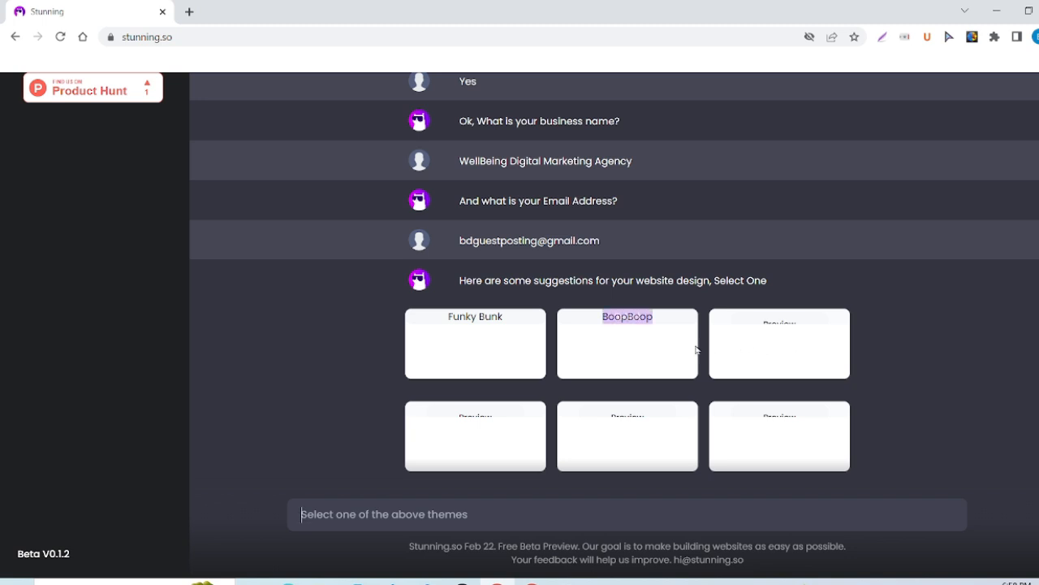
mouse_move(500, 352)
mouse_move(582, 357)
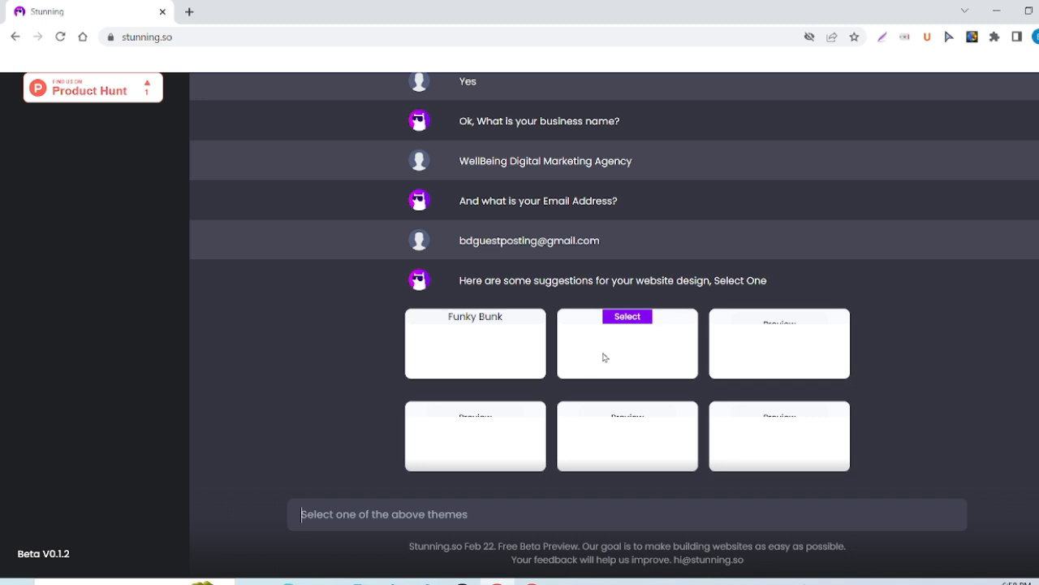
click(475, 319)
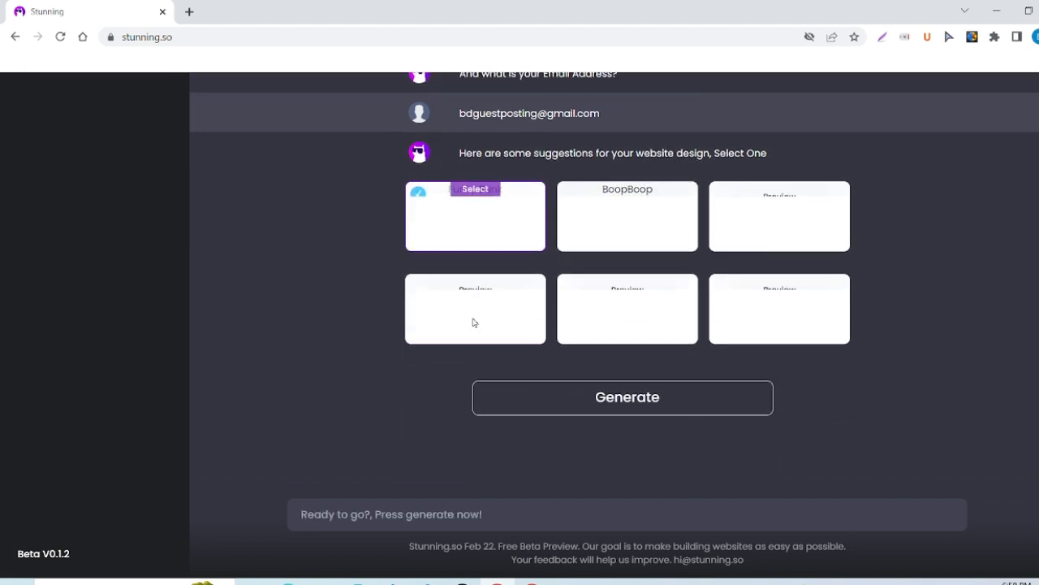
click(611, 403)
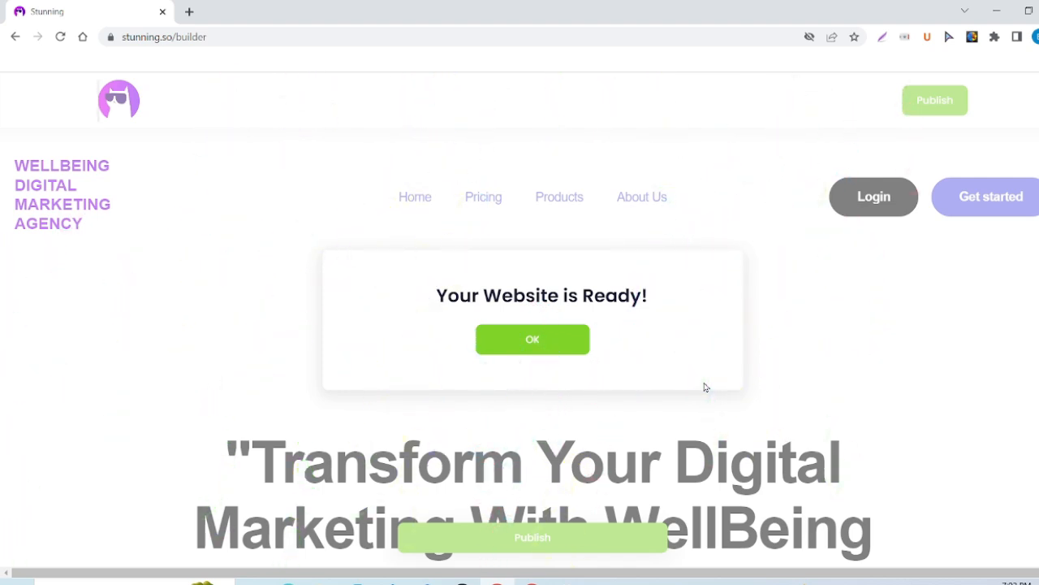
Dismiss the website-ready notice and scroll through the hero and image sections.
click(549, 344)
scroll(547, 341, down, 2)
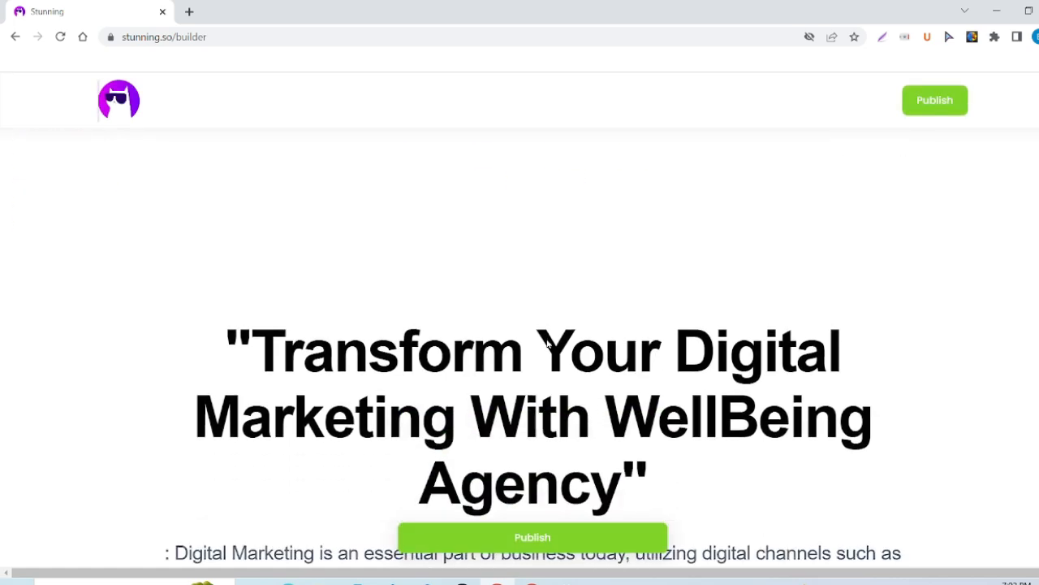
scroll(547, 339, down, 3)
scroll(547, 340, up, 5)
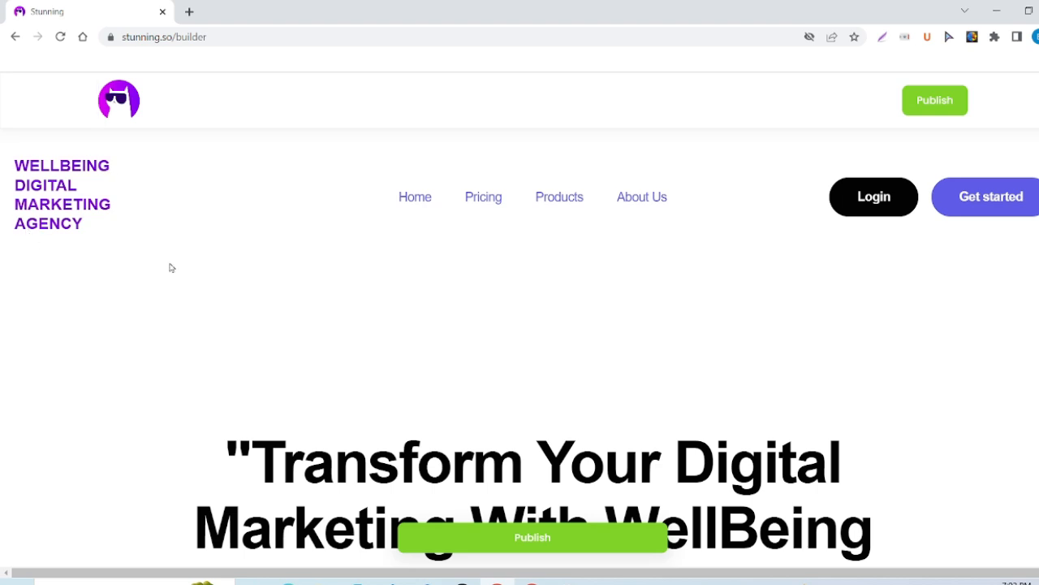
scroll(572, 368, down, 1)
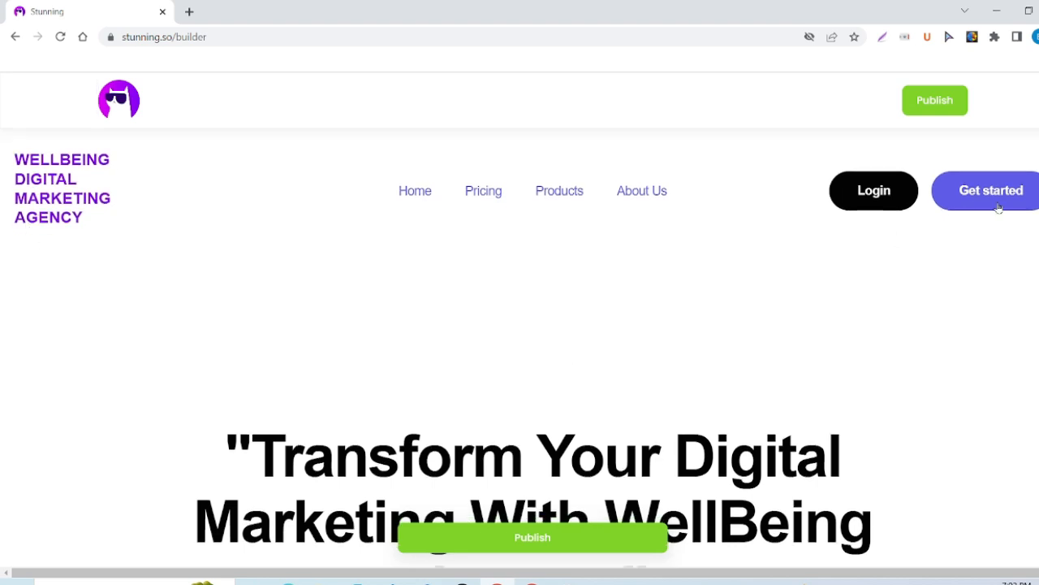
scroll(536, 397, down, 2)
scroll(535, 393, up, 1)
scroll(535, 393, down, 2)
scroll(533, 395, down, 4)
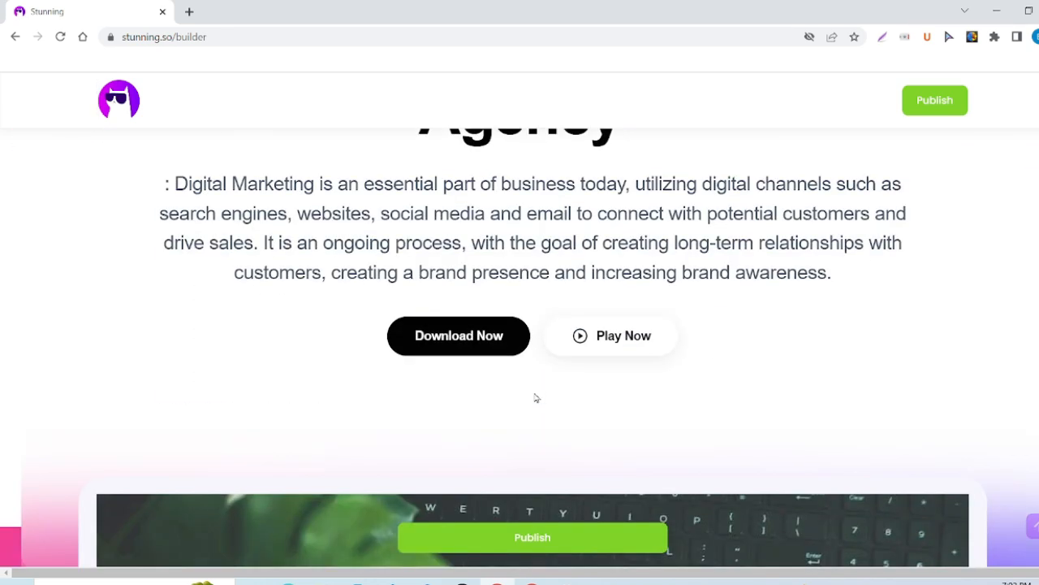
scroll(535, 397, down, 5)
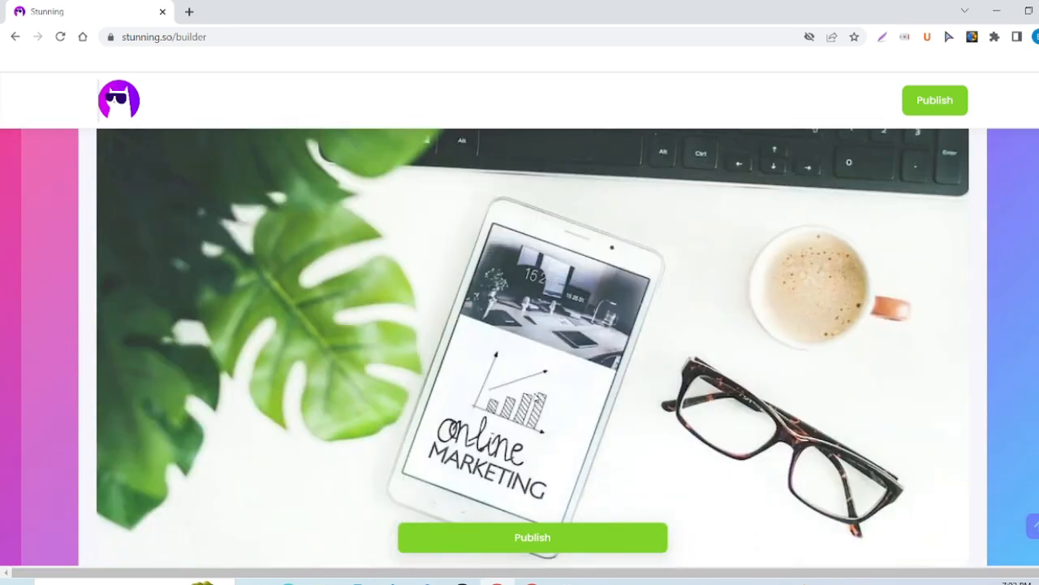
scroll(534, 397, down, 8)
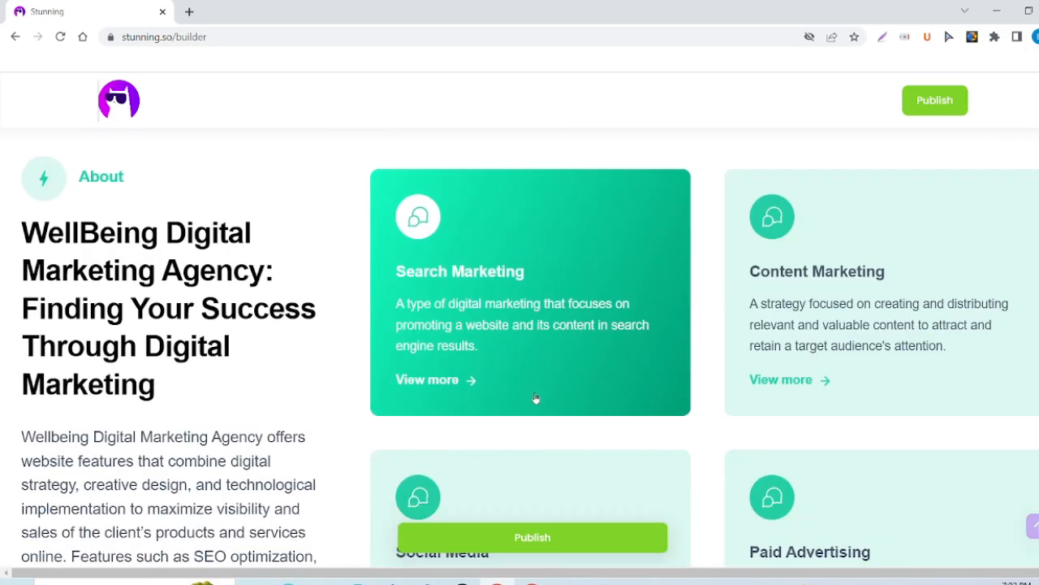
Scroll past the About section and the four service cards to the waitlist call-to-action.
scroll(202, 352, up, 5)
scroll(202, 353, down, 6)
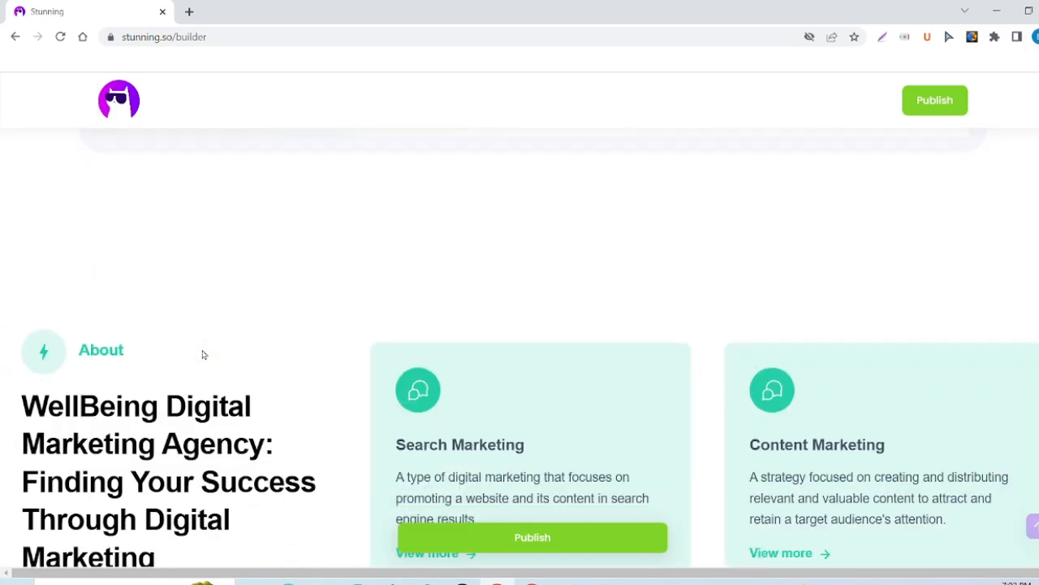
scroll(204, 366, down, 2)
scroll(134, 349, up, 1)
scroll(134, 349, down, 1)
scroll(132, 344, down, 1)
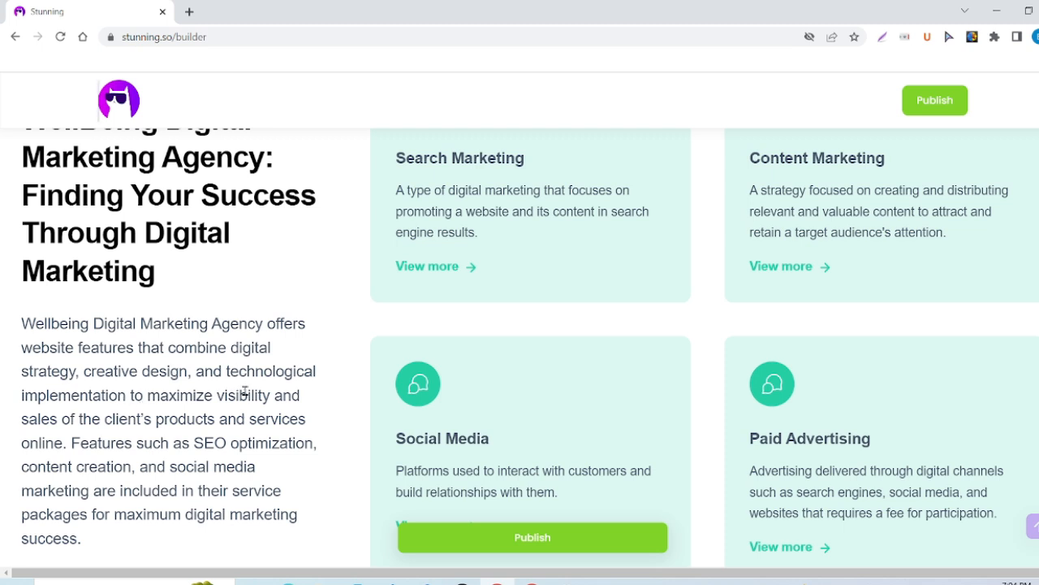
scroll(184, 426, down, 1)
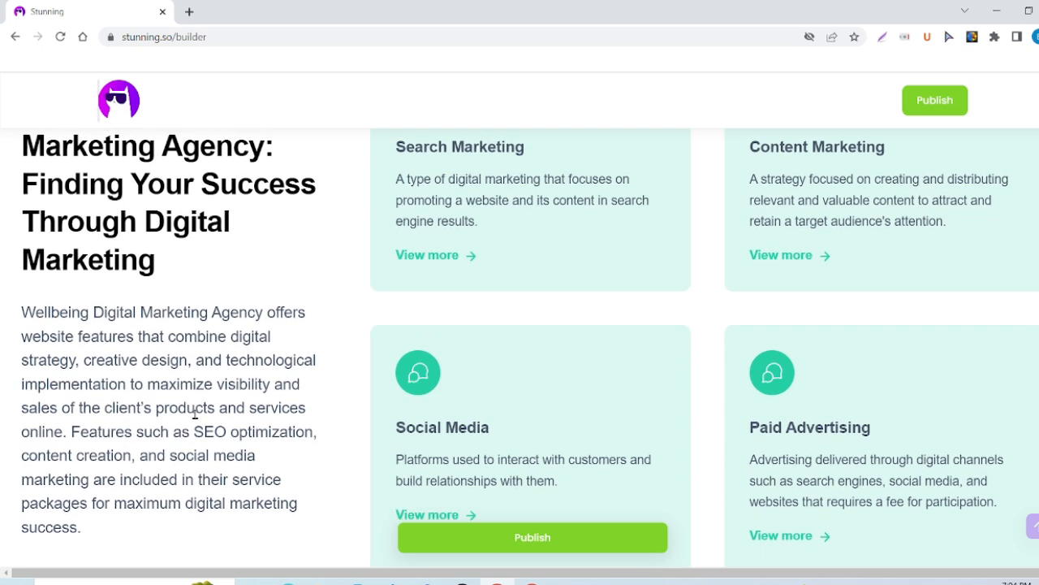
scroll(100, 447, down, 1)
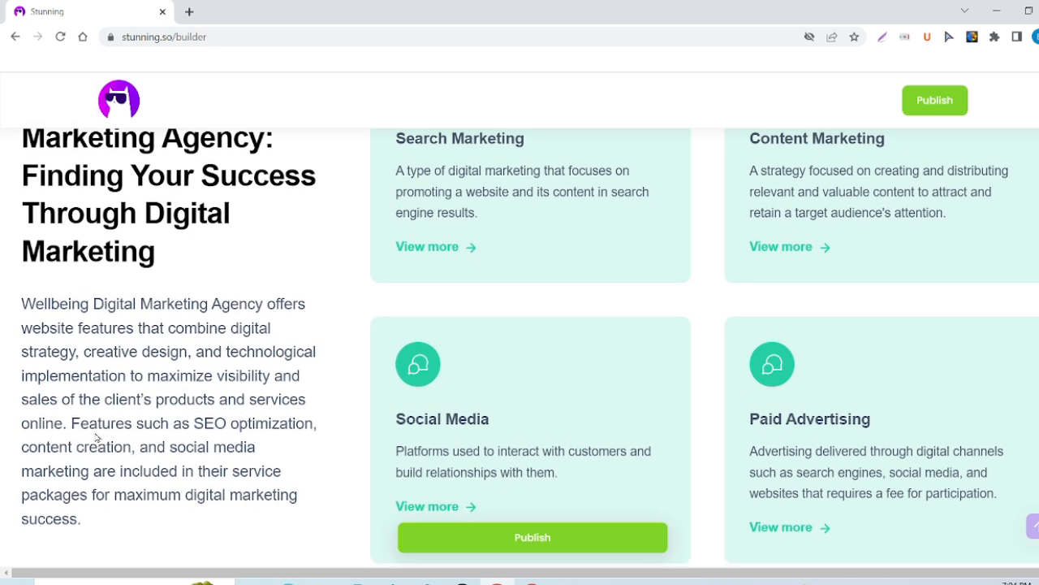
scroll(131, 439, down, 1)
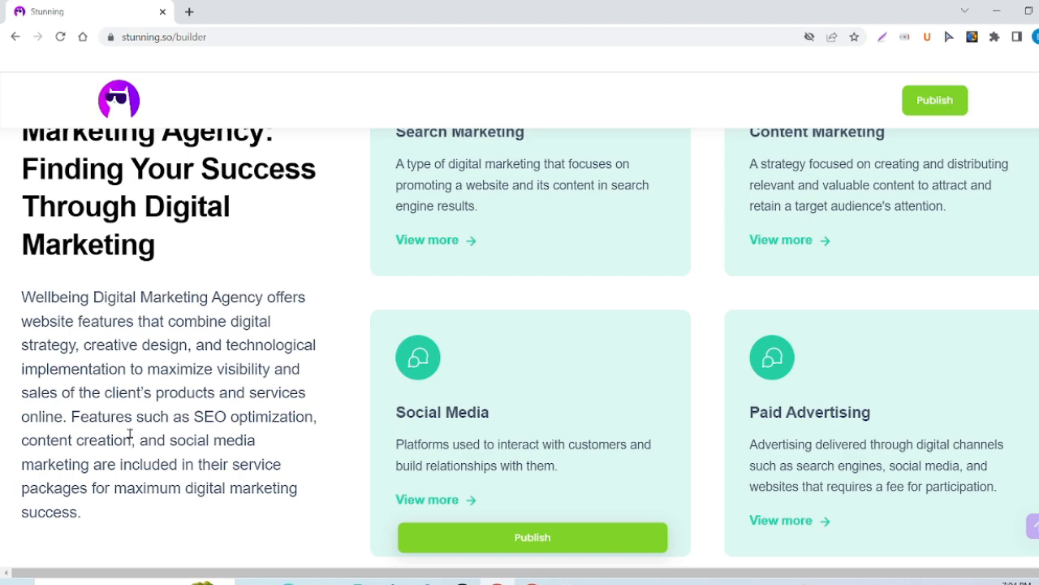
scroll(130, 436, up, 3)
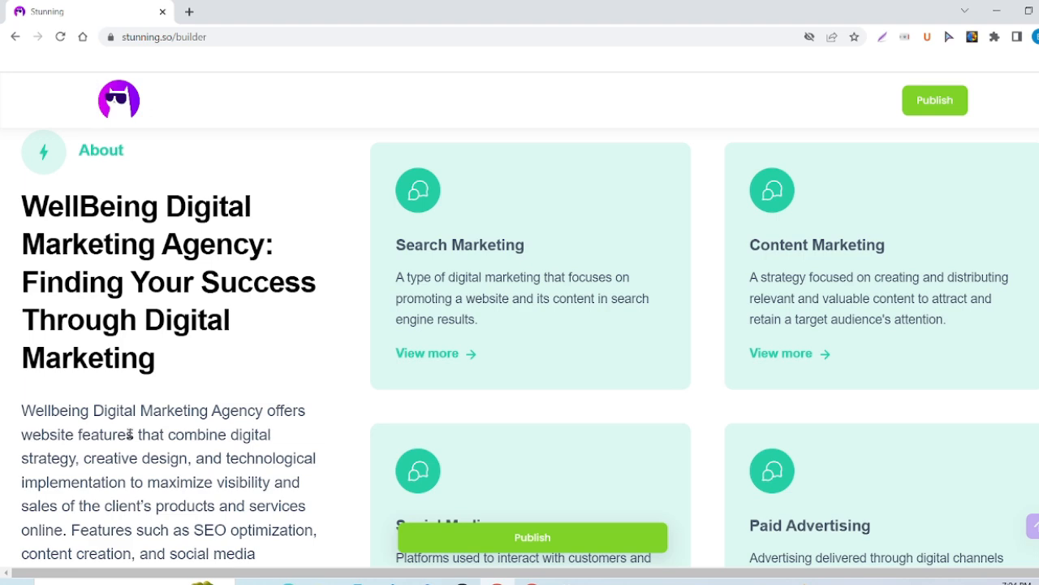
scroll(129, 435, down, 6)
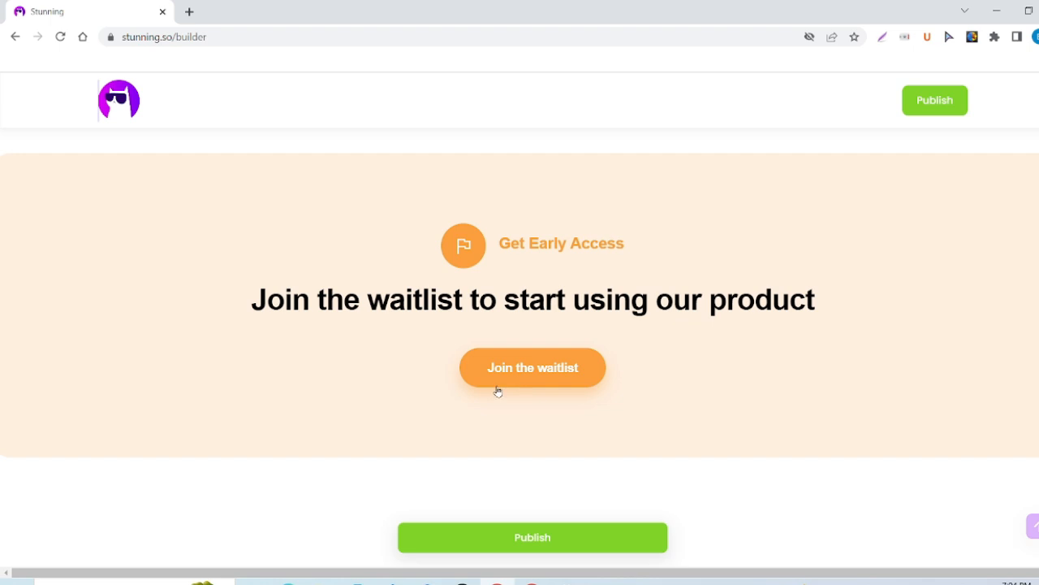
Scroll through the Partners, Gallery and Testimonials sections.
scroll(372, 396, down, 4)
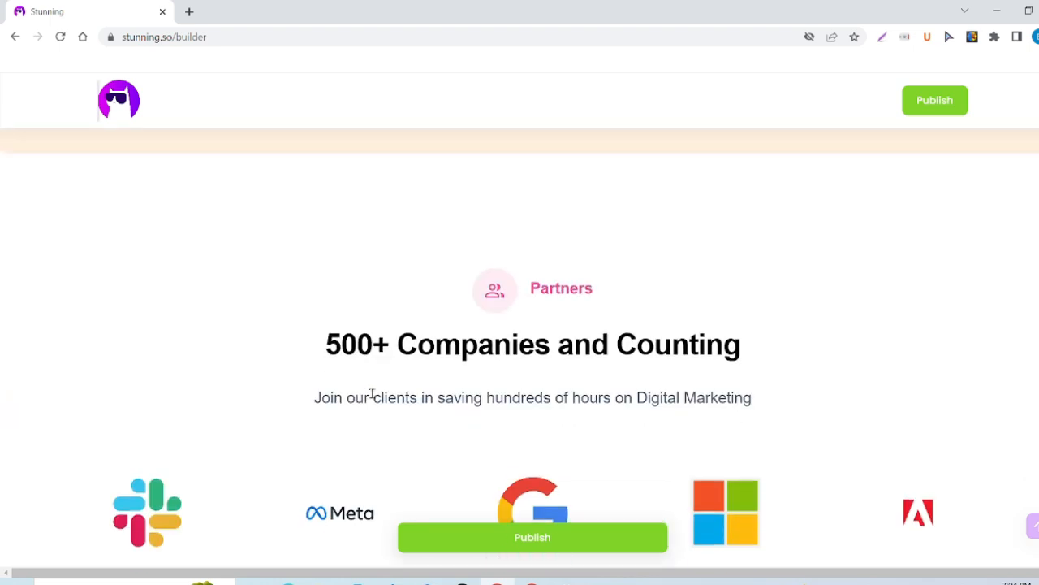
scroll(592, 382, down, 2)
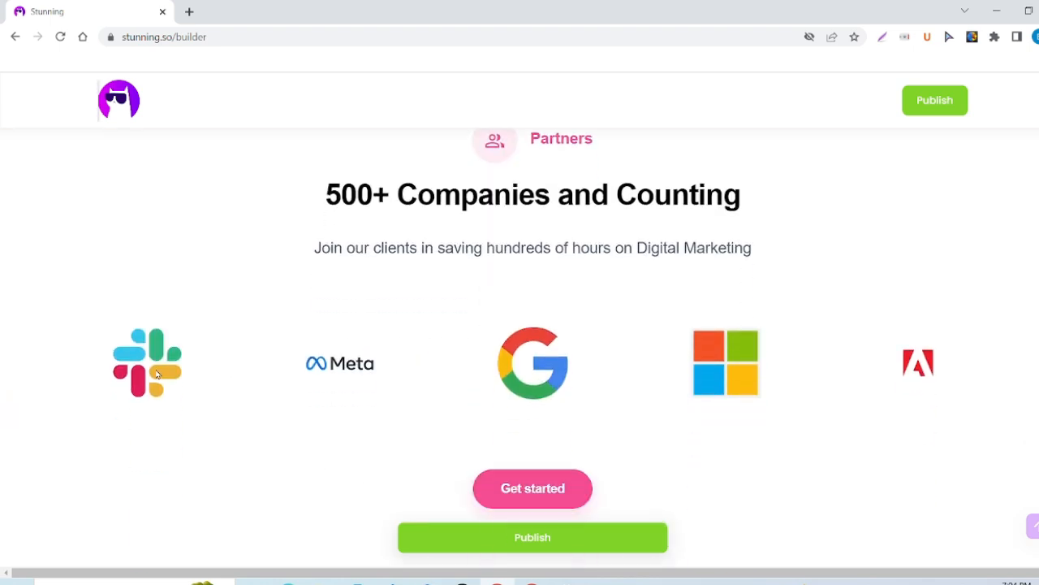
scroll(881, 396, down, 2)
scroll(881, 397, down, 4)
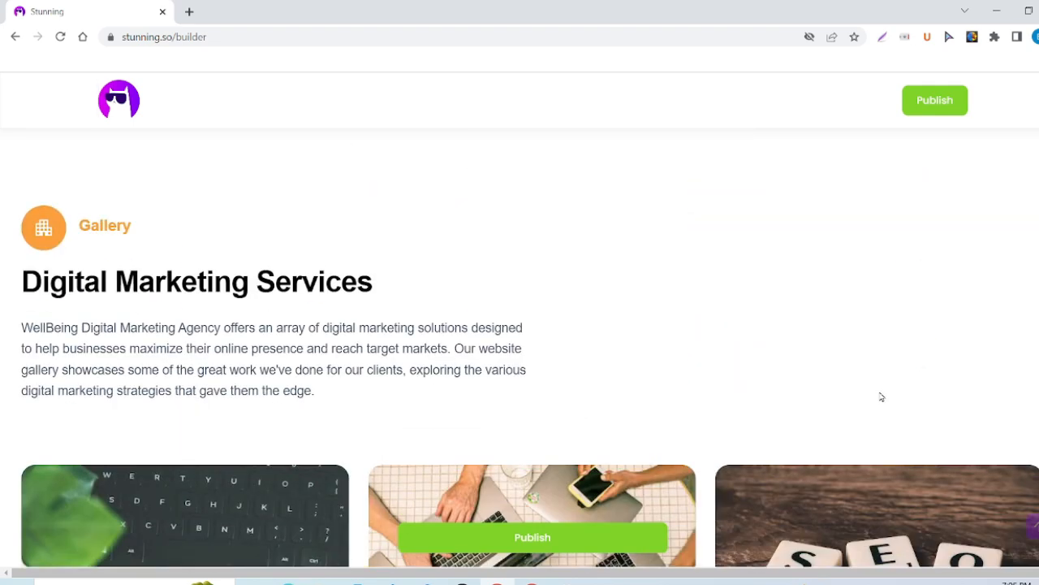
scroll(516, 388, down, 6)
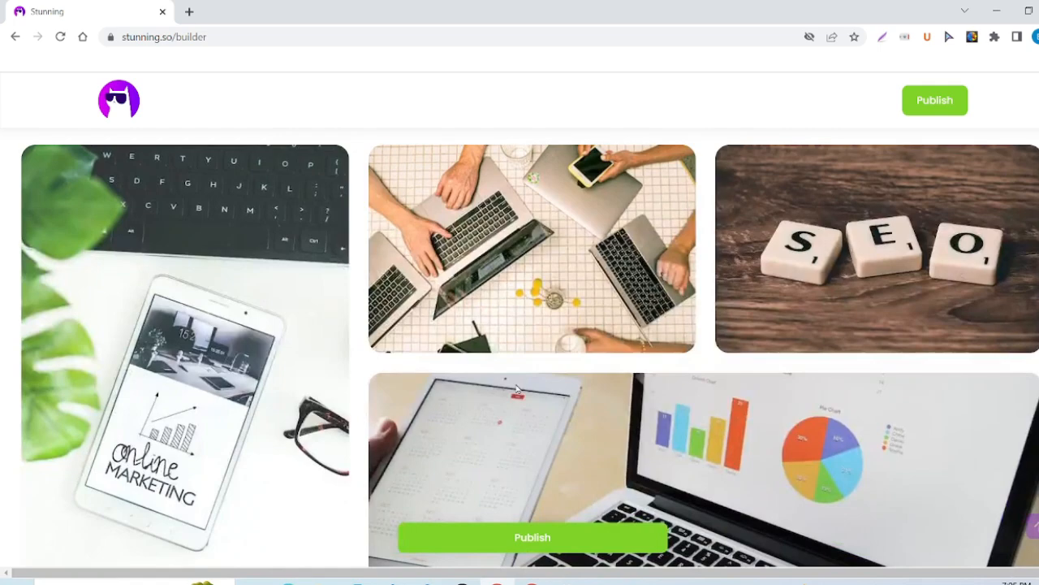
scroll(517, 388, down, 4)
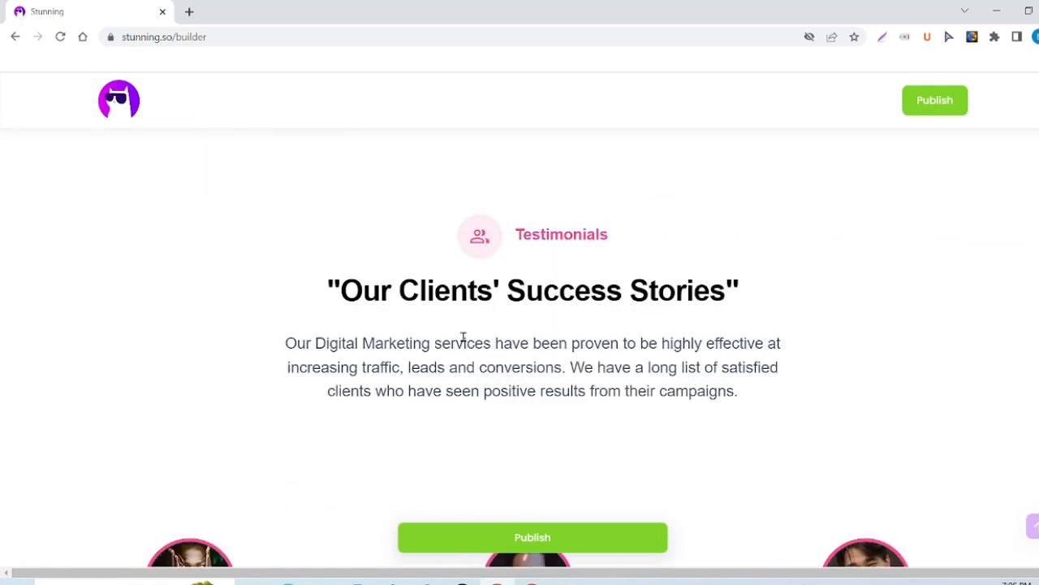
scroll(647, 385, down, 5)
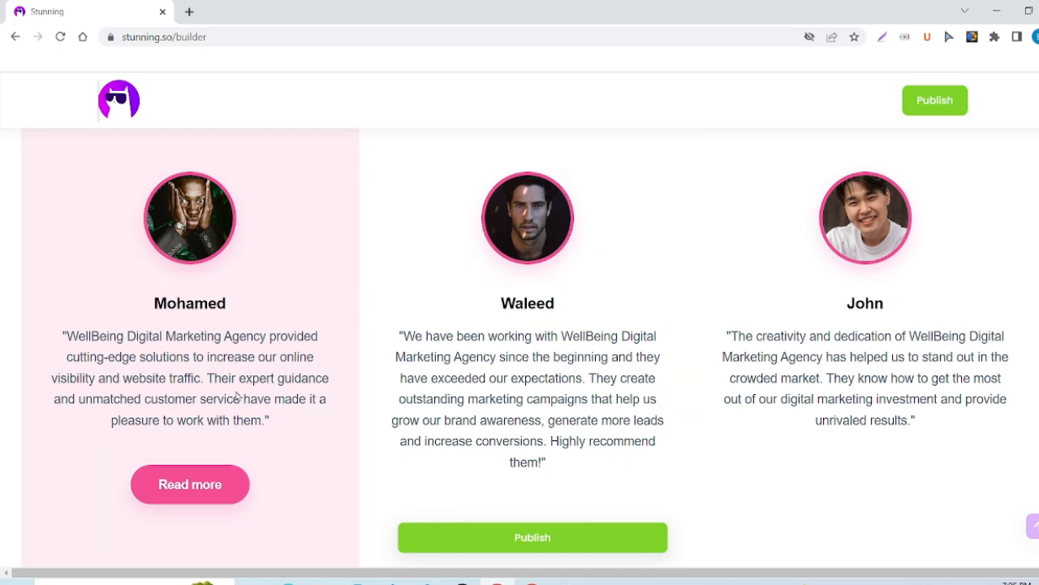
scroll(236, 395, down, 1)
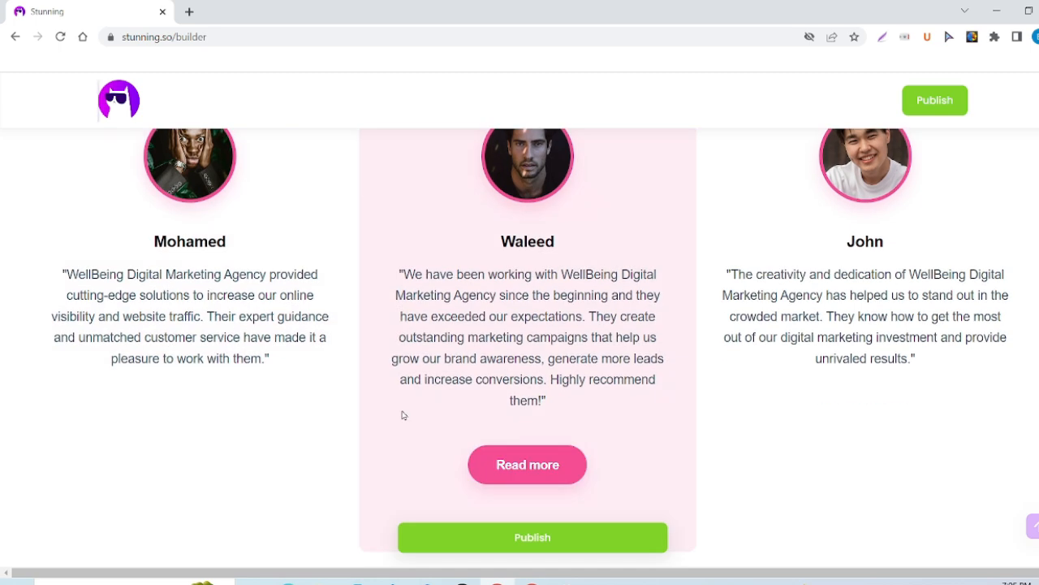
Continue through the Team and FAQs sections to the footer's Website, Legal and Resources links.
scroll(402, 415, down, 5)
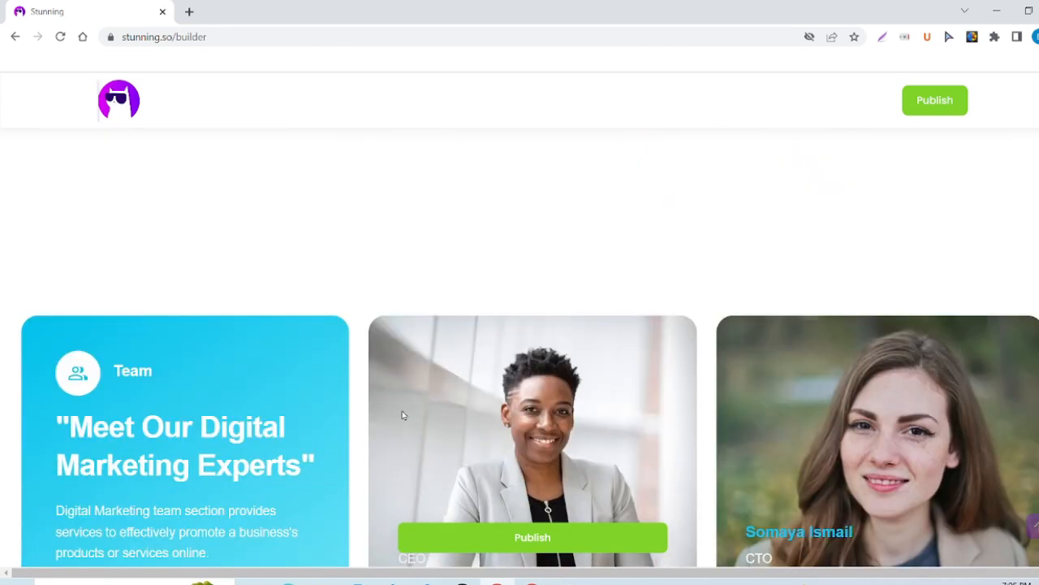
scroll(402, 415, down, 2)
scroll(402, 415, down, 3)
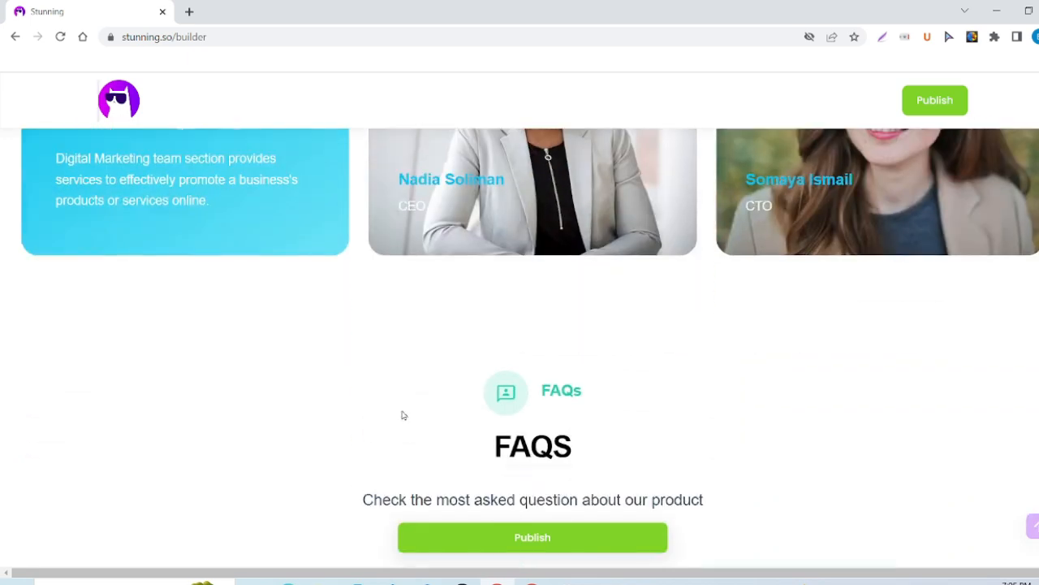
scroll(403, 415, down, 2)
scroll(547, 404, down, 2)
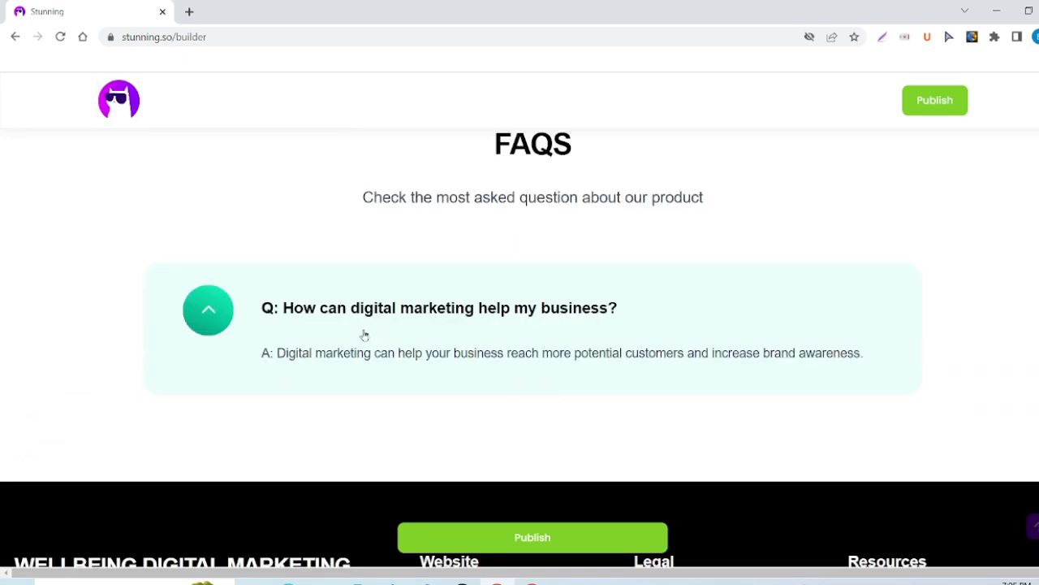
scroll(503, 381, down, 2)
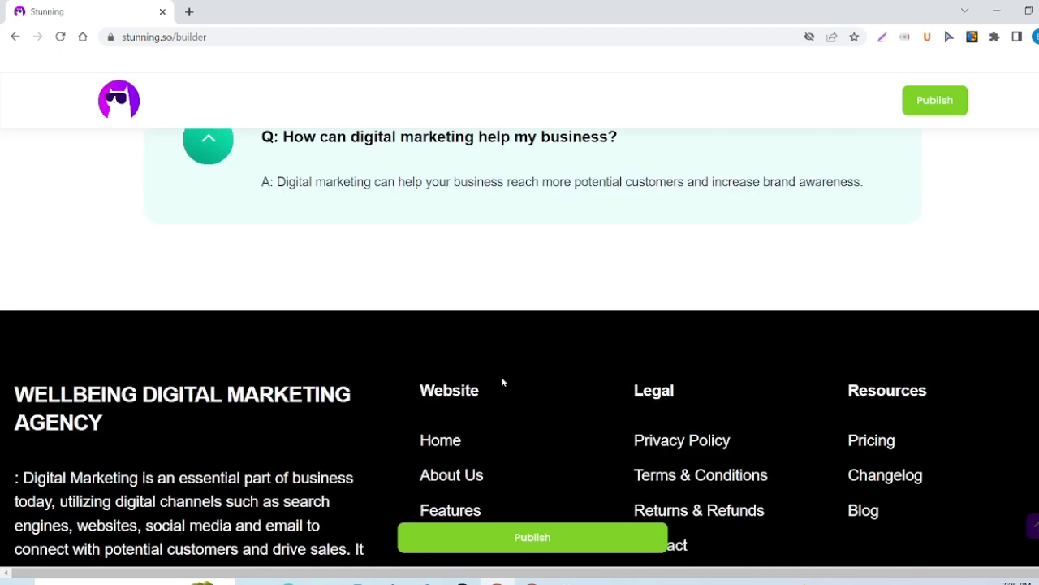
scroll(502, 381, down, 2)
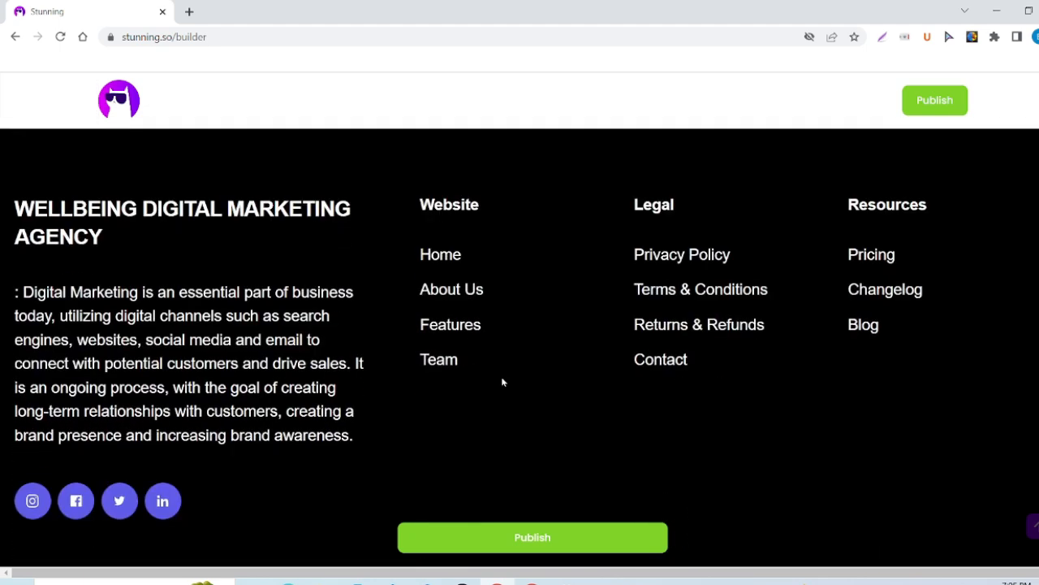
scroll(503, 381, up, 1)
scroll(503, 381, down, 1)
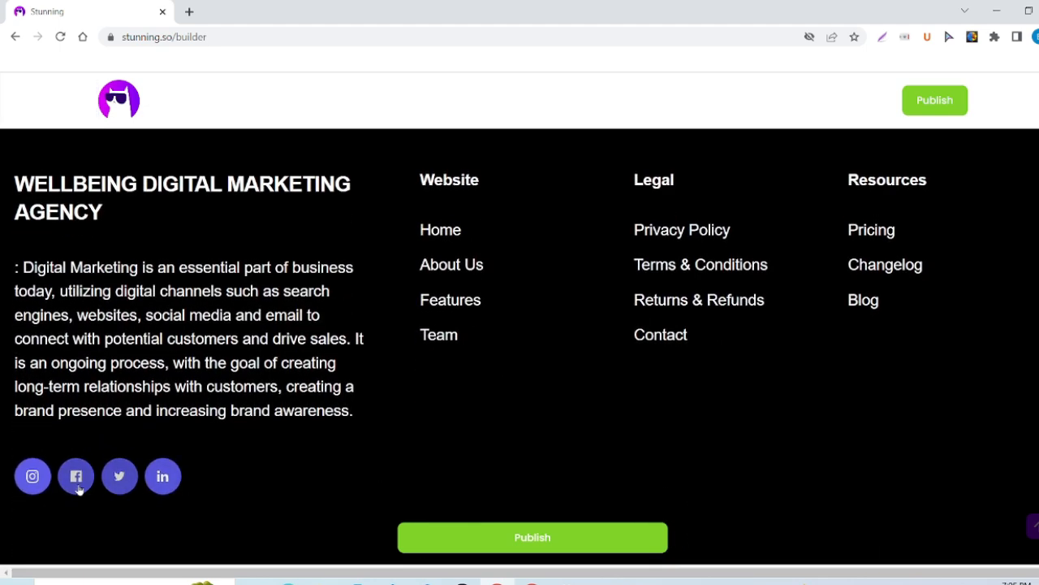